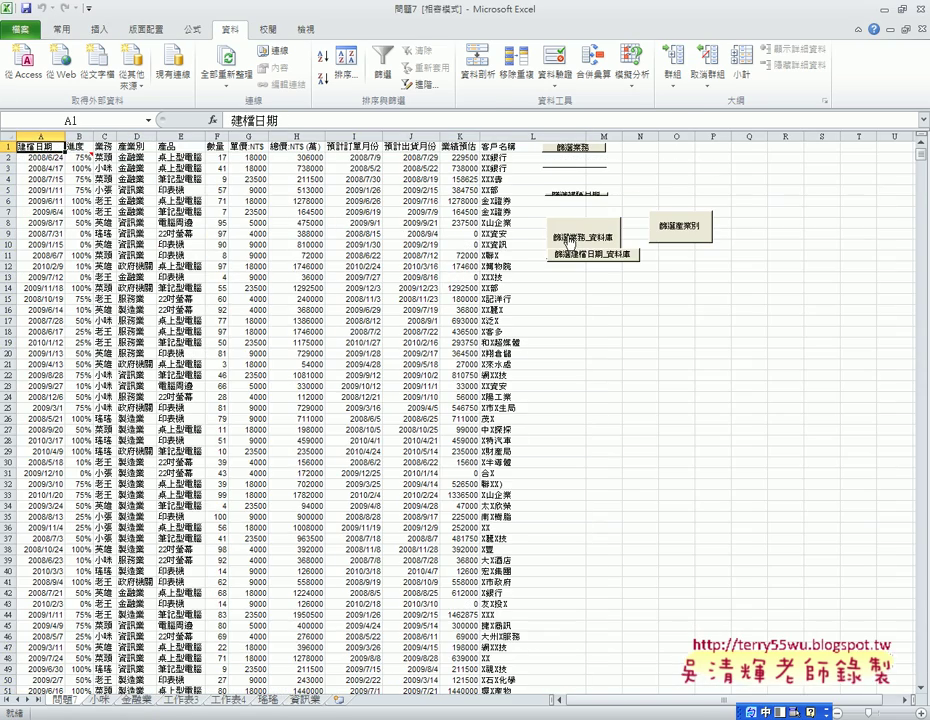
Step: On the 資訊業 sheet, confirm the records reach row 450, then return to header cell D1
left_click(307, 703)
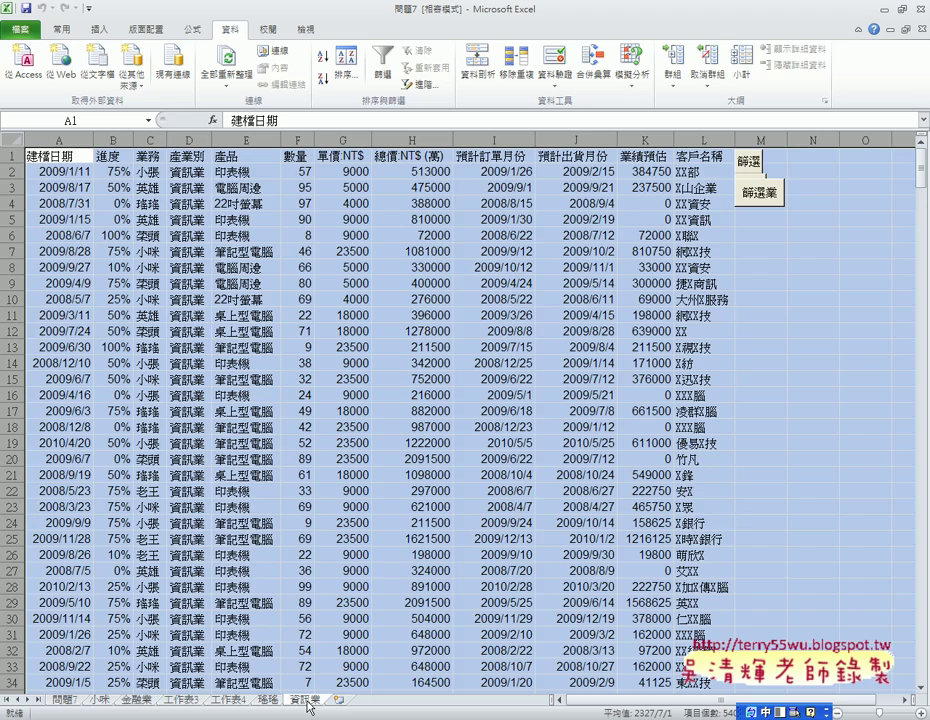
left_click(177, 507)
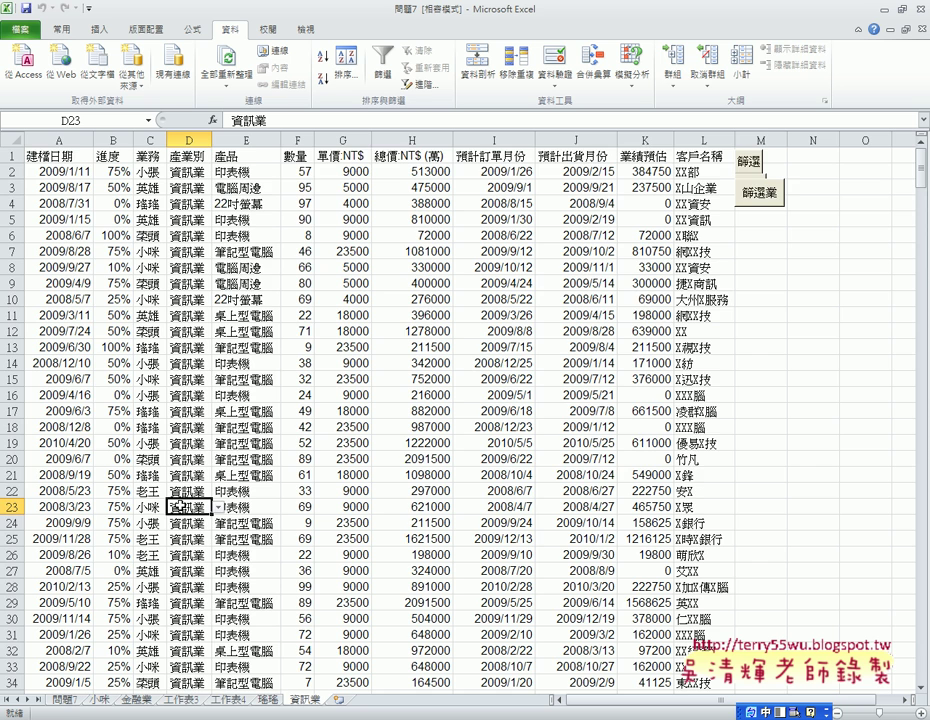
key("ctrl+Down")
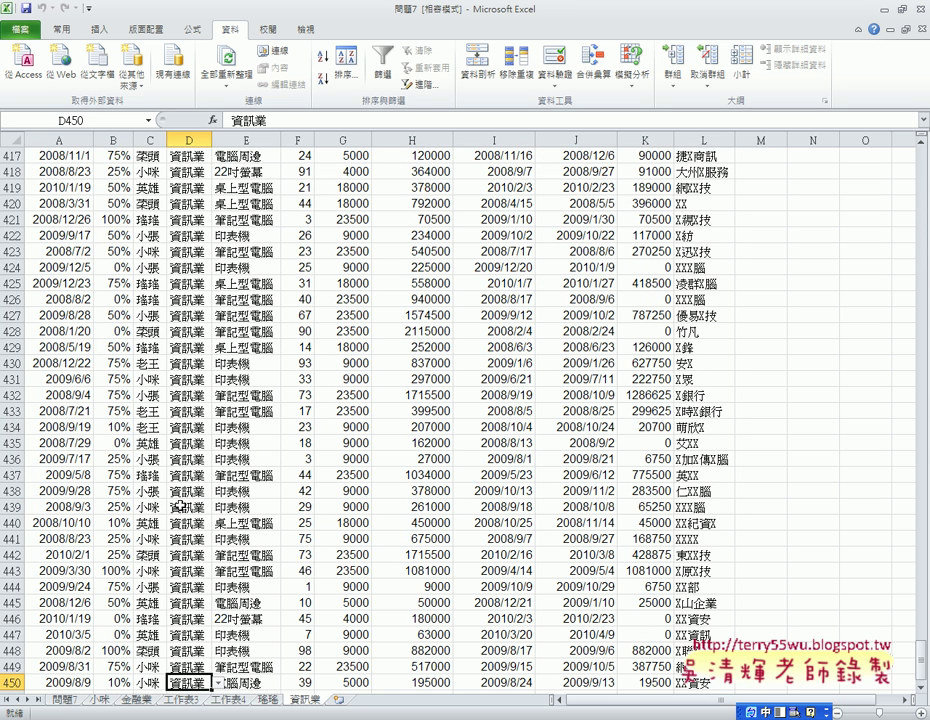
key("ctrl+Up")
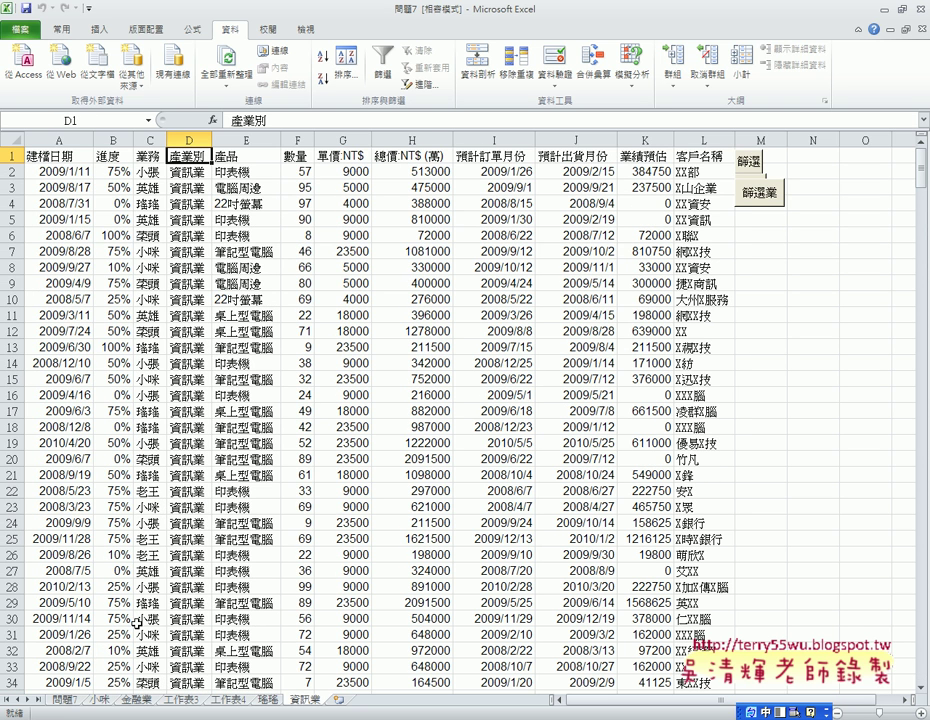
Step: Switch back to the 問題7 sales sheet
left_click(66, 700)
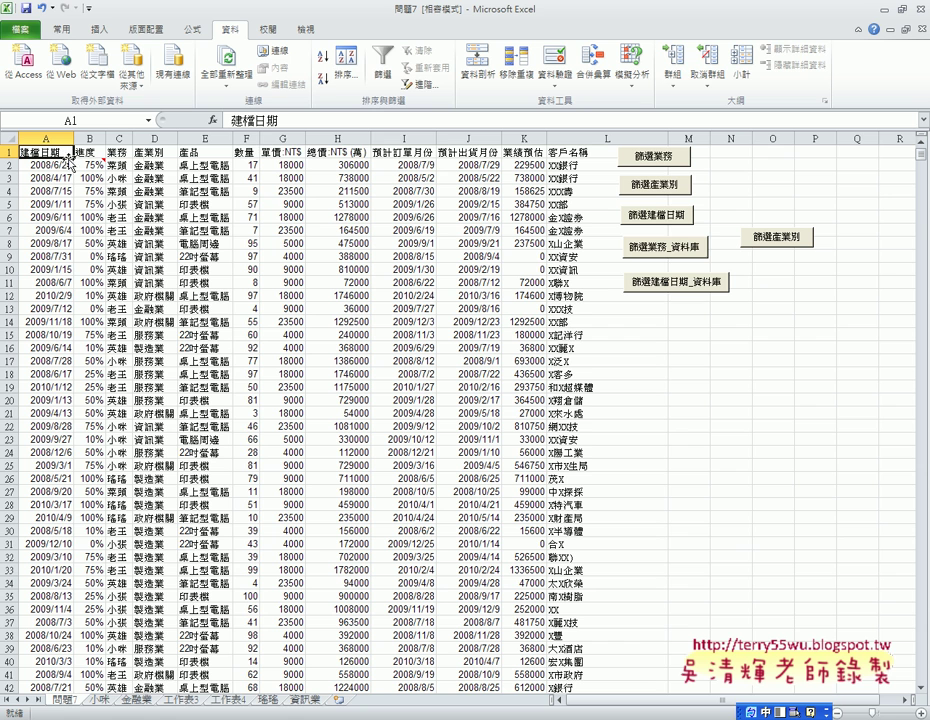
Step: Turn on AutoFilter for row 1 and tick only 服務業 in the 產業別 filter list
left_click(398, 80)
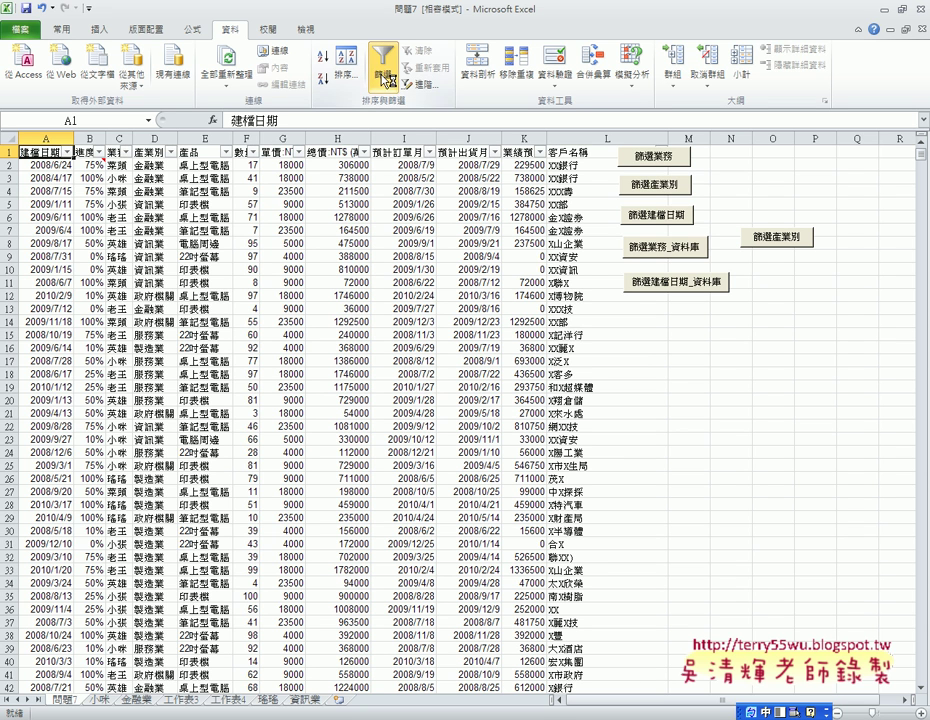
left_click(171, 152)
mouse_move(100, 257)
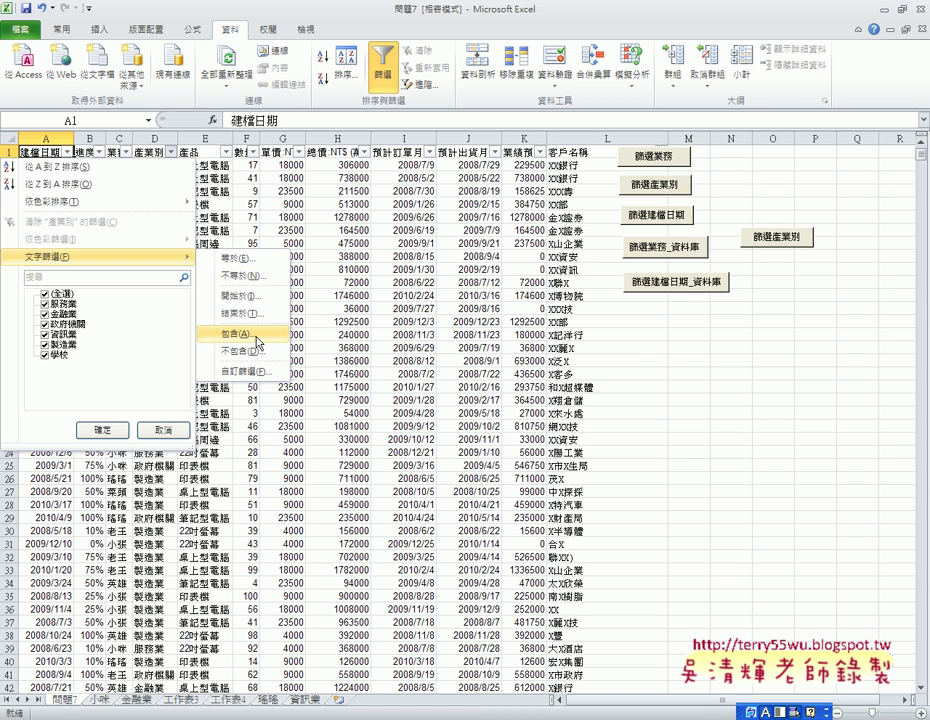
left_click(45, 294)
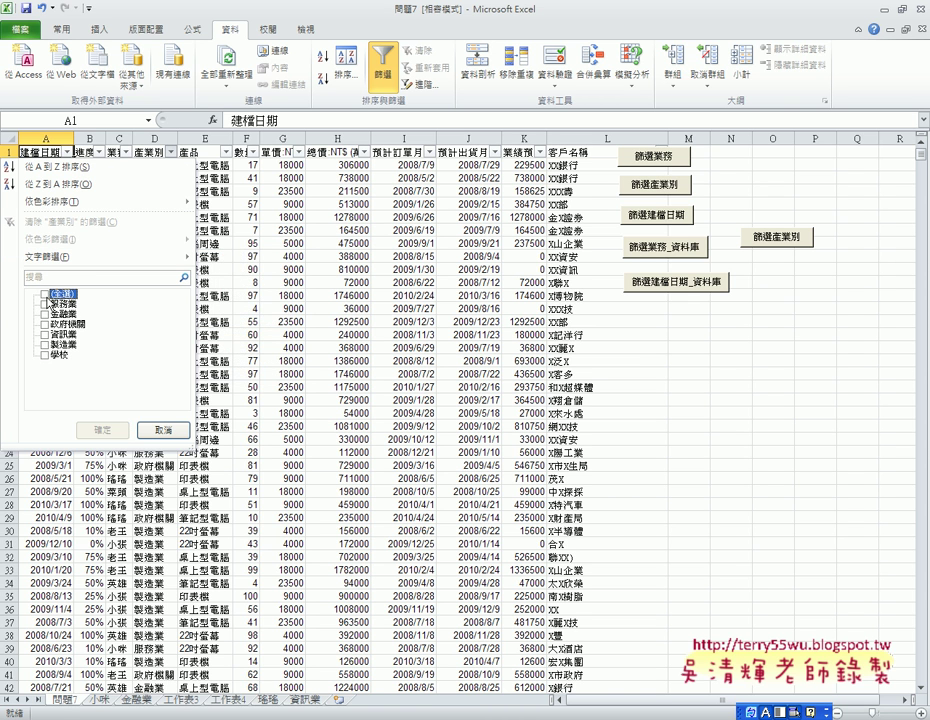
left_click(45, 303)
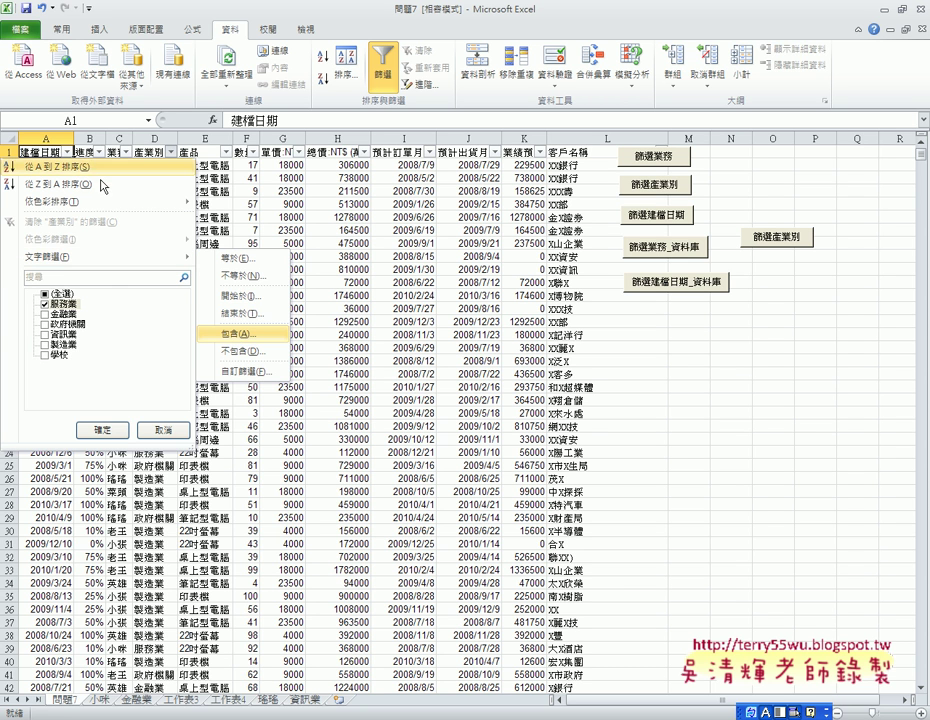
Step: Close the 產業別 filter list and open the 建檔日期 column's filter options
left_click(68, 152)
left_click(68, 152)
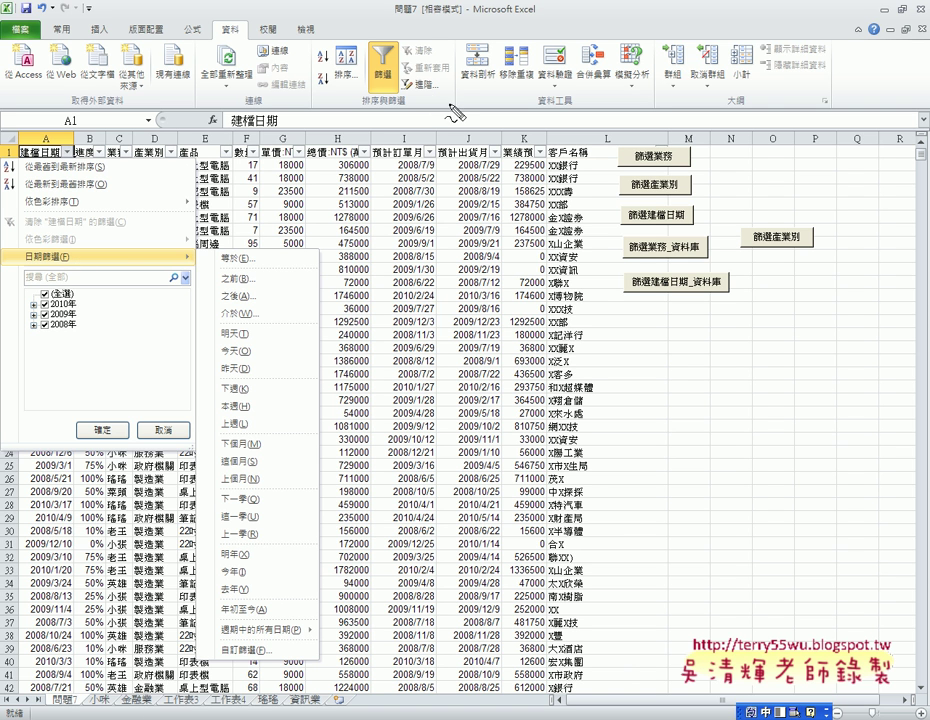
Step: Close the 建檔日期 filter menu with 2008–2010 all still included, so no date filter applies
left_click_drag(385, 42, 403, 95)
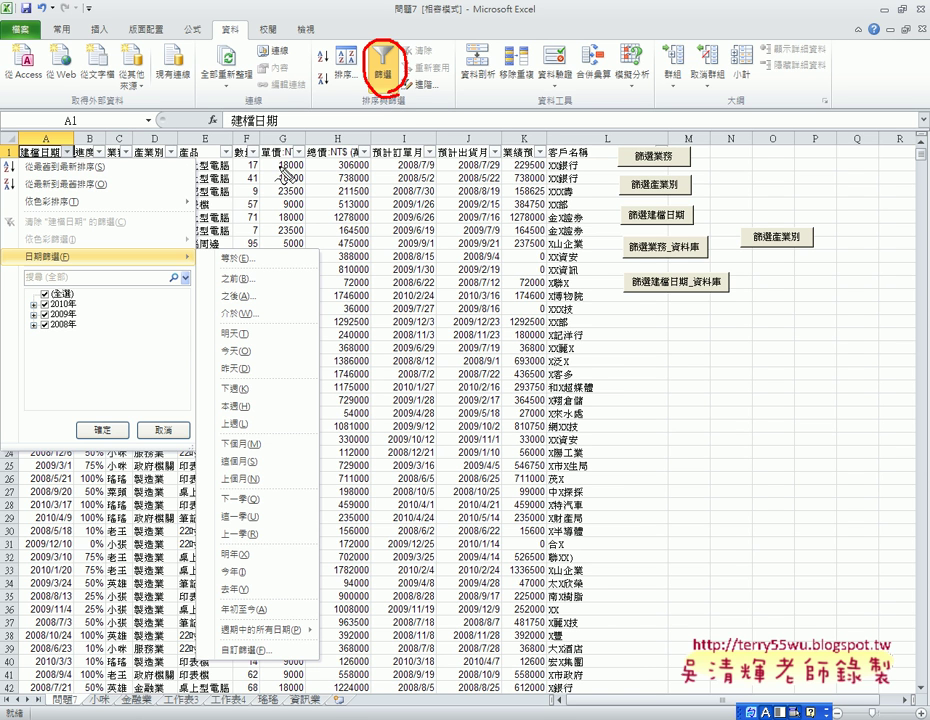
left_click_drag(60, 160, 85, 160)
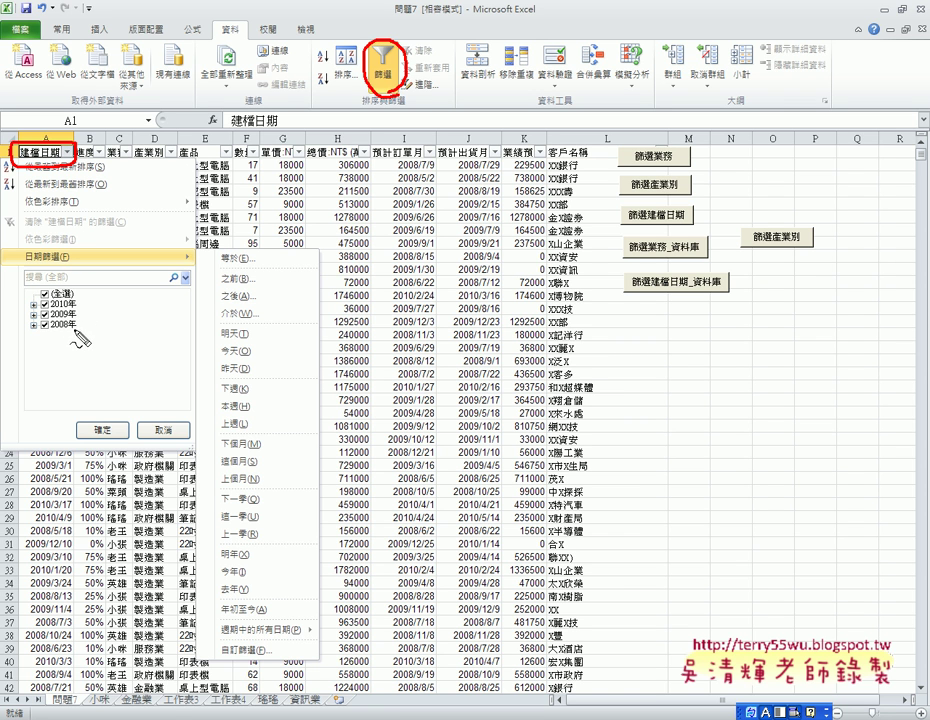
mouse_move(76, 336)
left_mouse_down()
mouse_move(20, 336)
mouse_move(25, 296)
mouse_move(80, 296)
mouse_move(78, 343)
left_mouse_up()
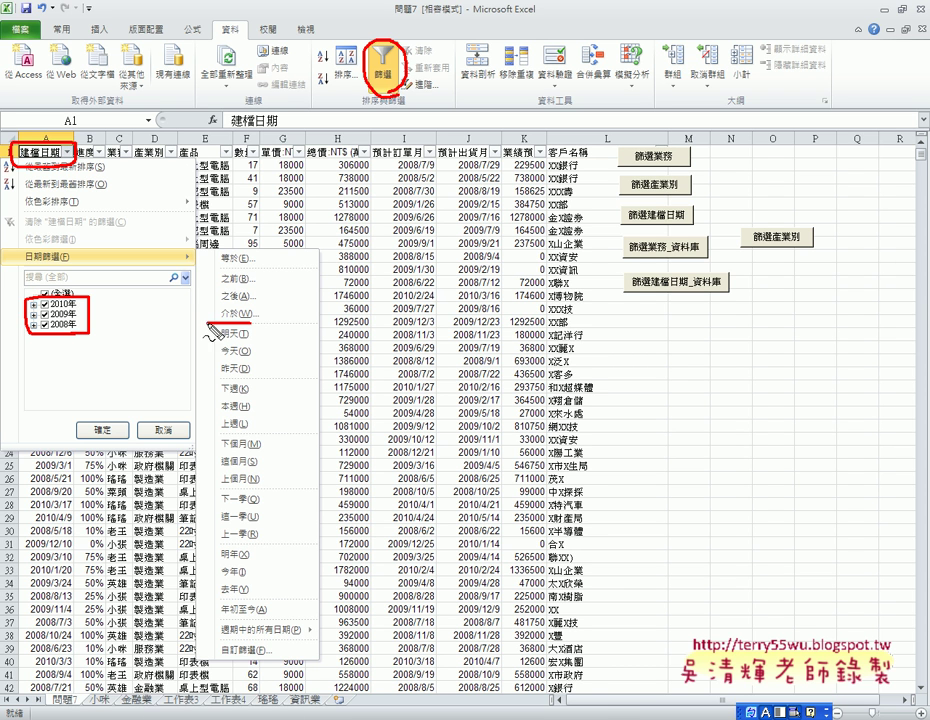
mouse_move(206, 308)
left_mouse_down()
mouse_move(280, 310)
mouse_move(250, 327)
left_mouse_up()
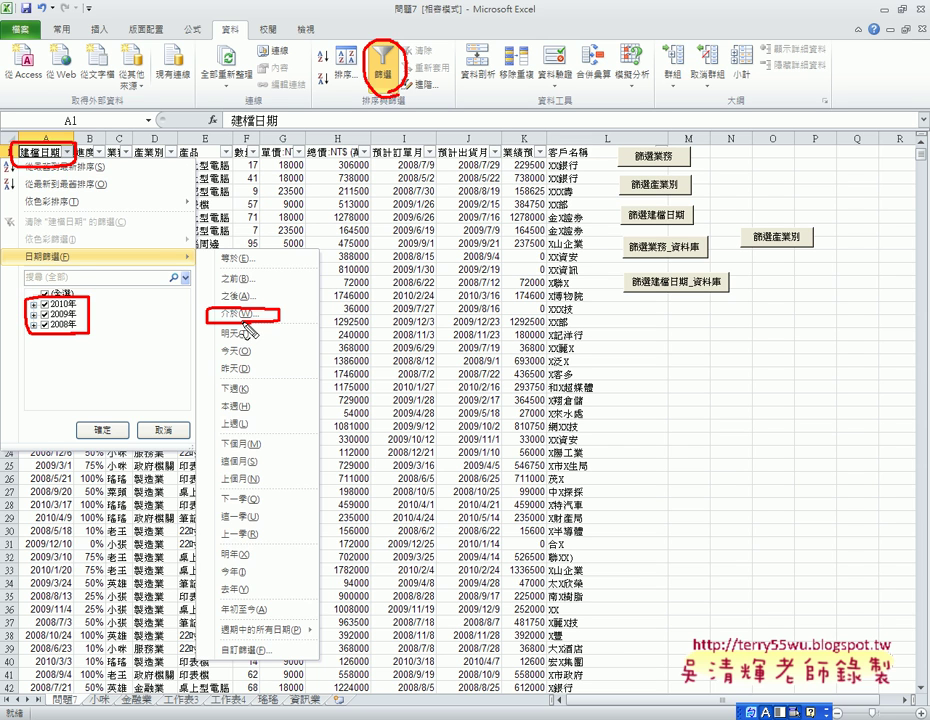
left_click(245, 323)
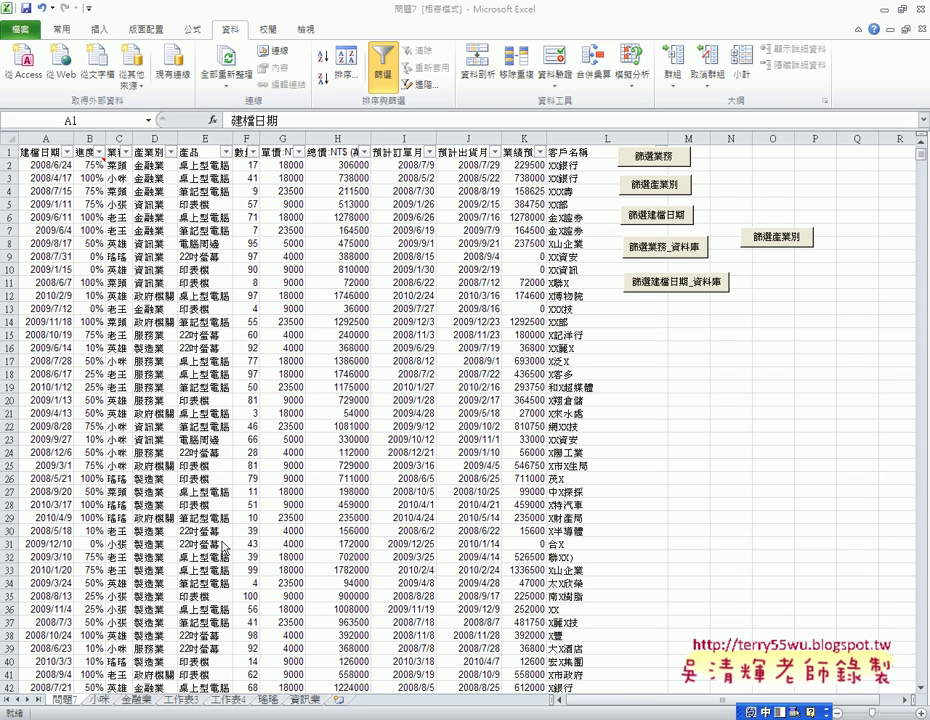